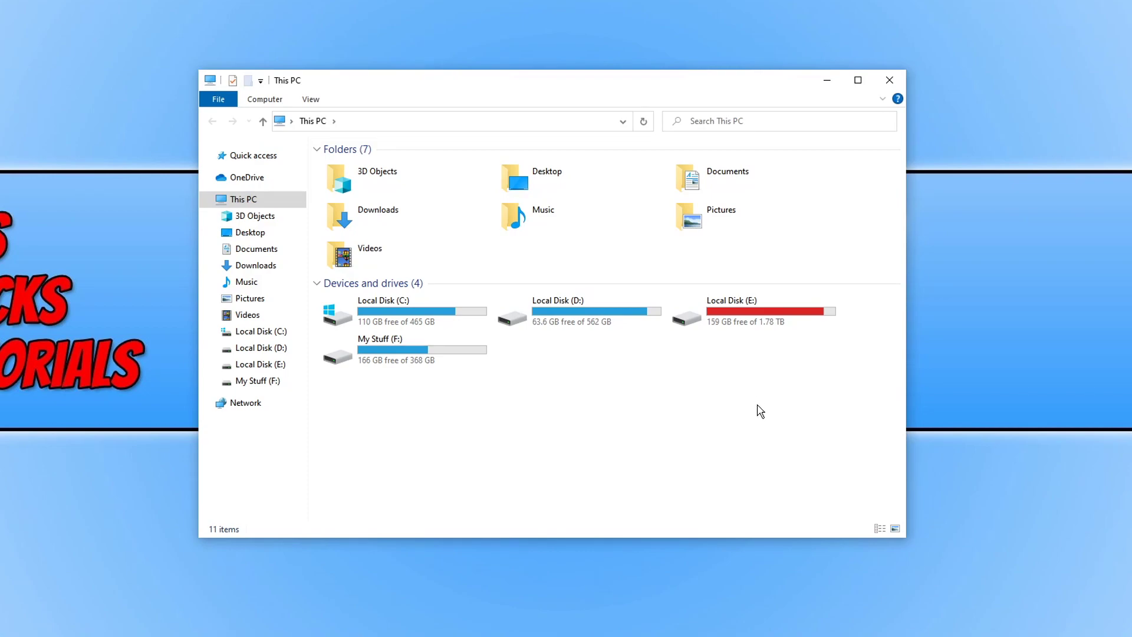
# Close the This PC window
pyautogui.moveTo(719, 381); pyautogui.dragTo(803, 392)
pyautogui.click(889, 82)
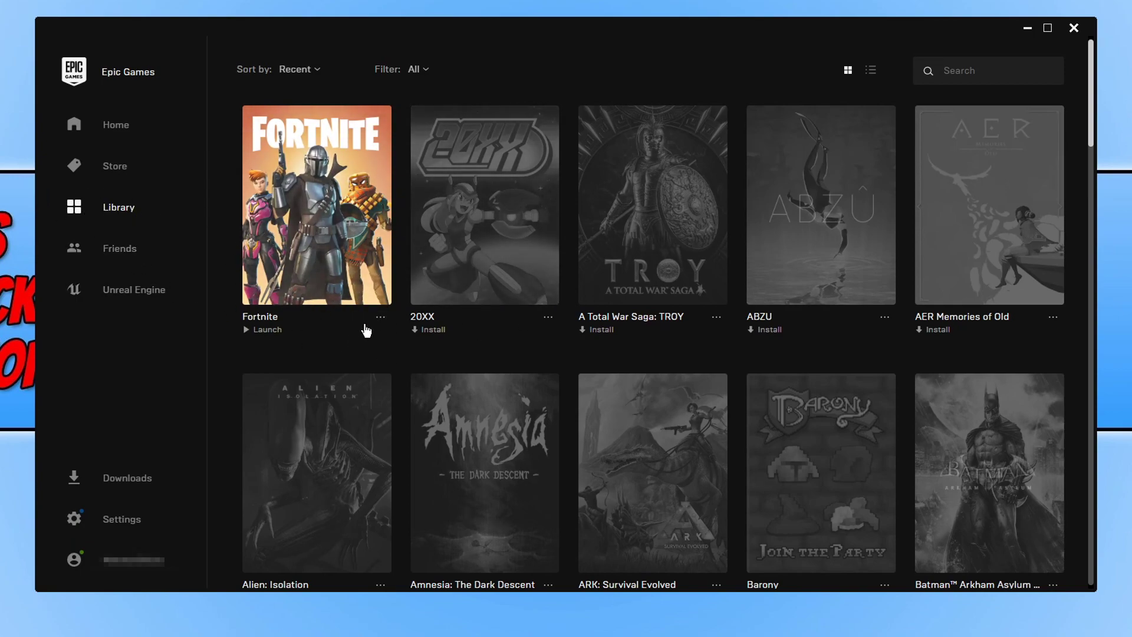
# Start verifying Fortnite's game files from its options in the Epic Games library
pyautogui.click(381, 319)
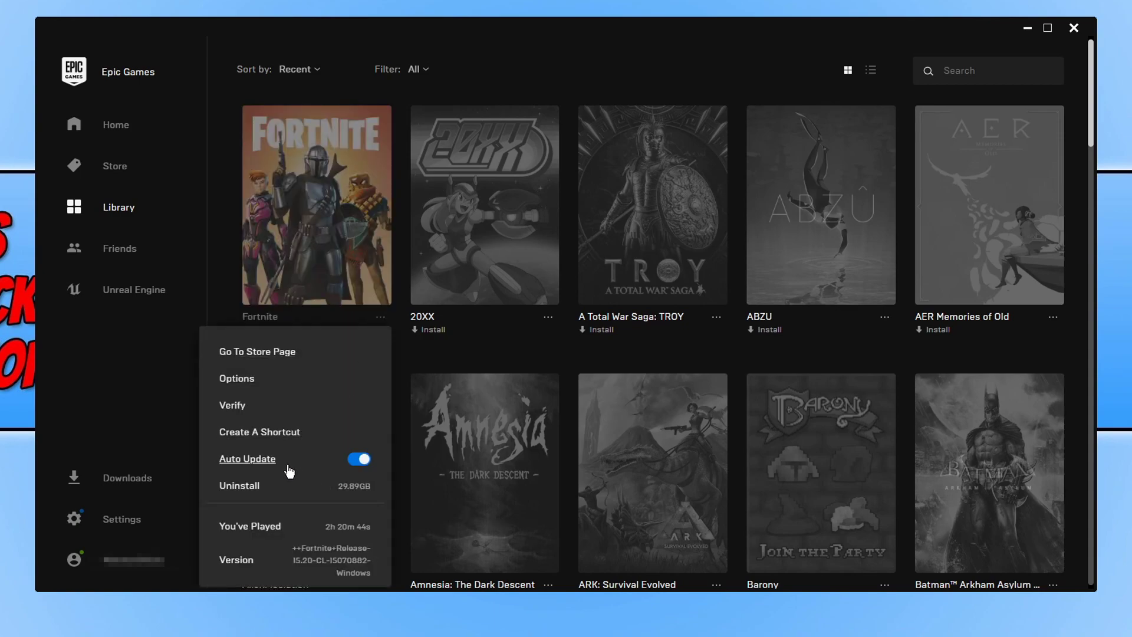
pyautogui.click(357, 466)
pyautogui.click(357, 466)
pyautogui.click(240, 411)
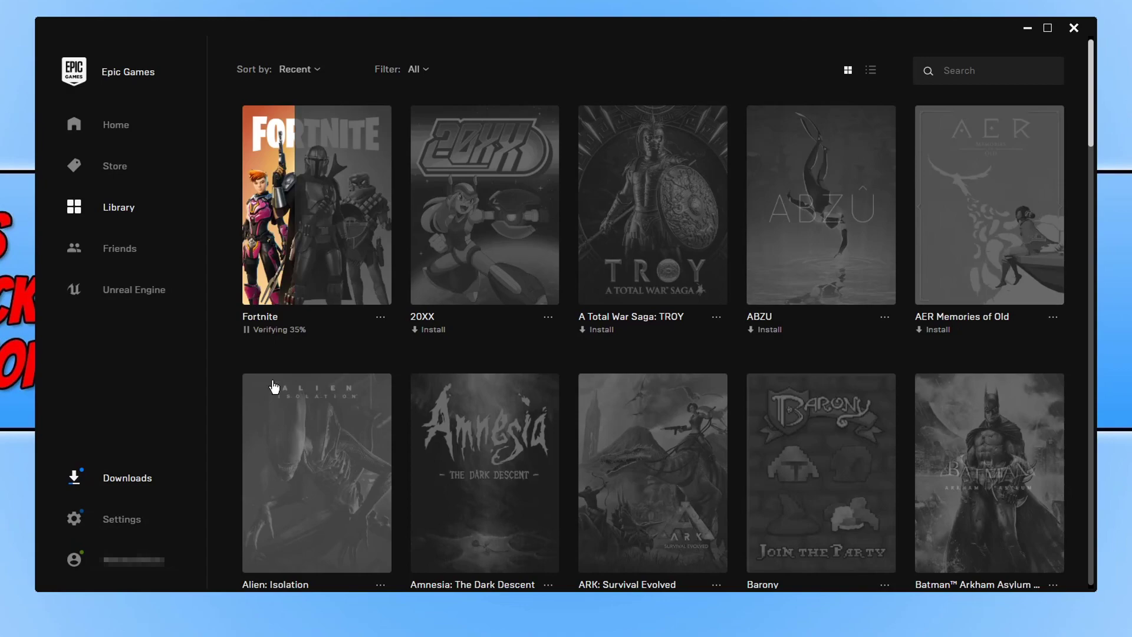
# Pause Fortnite's file verification and close the launcher window
pyautogui.click(246, 330)
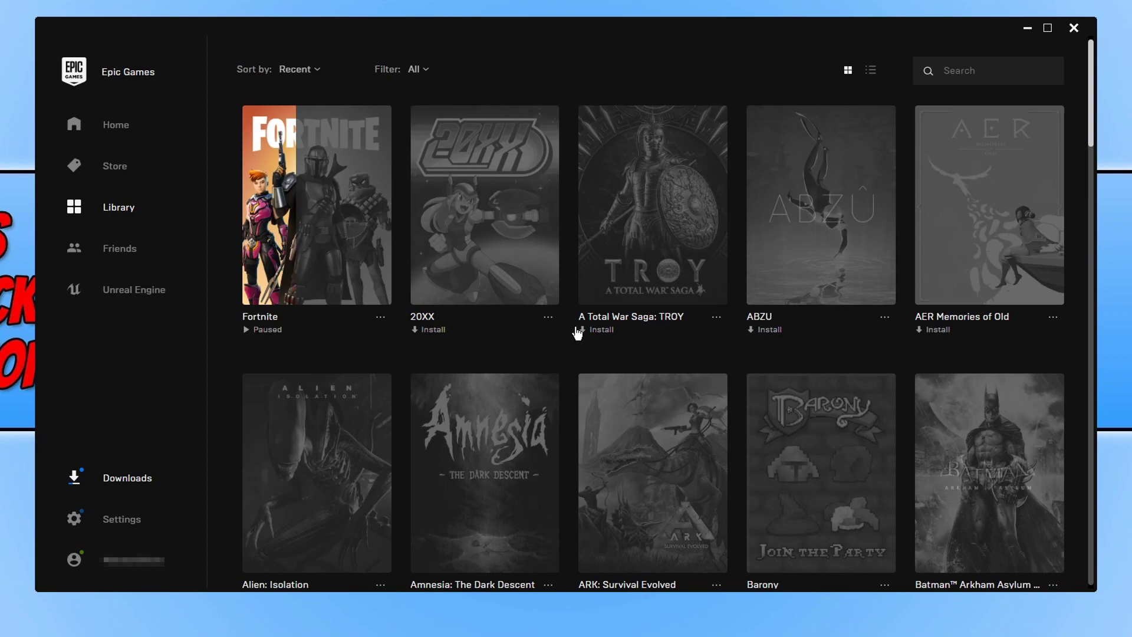
pyautogui.click(1074, 28)
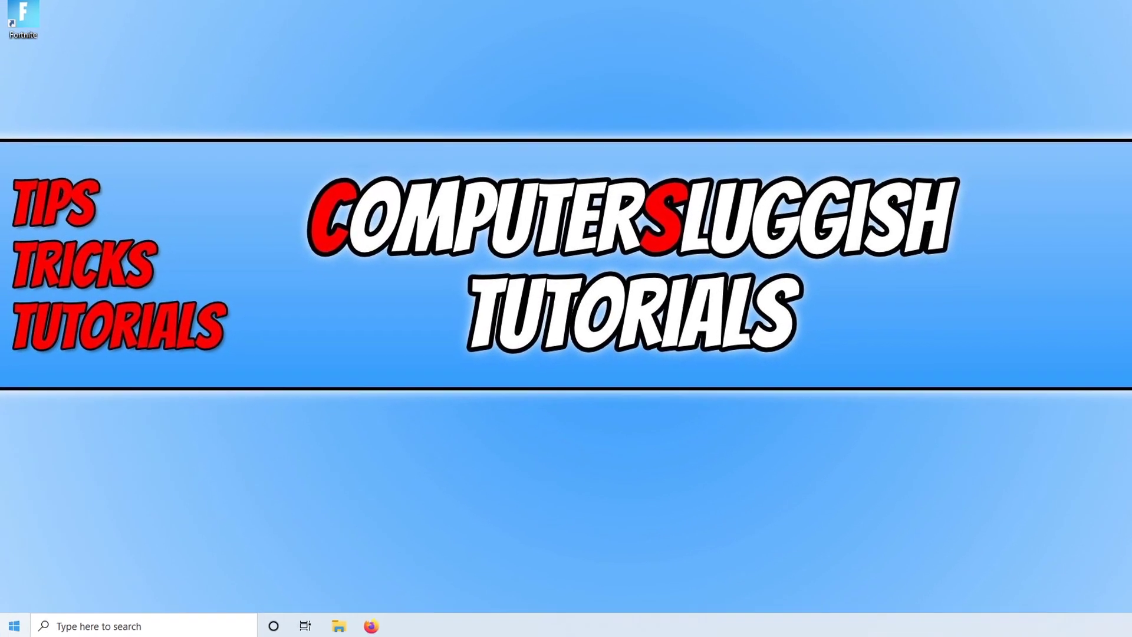
# Find the Windows Update settings with the search term "upda", check for updates and close Settings
pyautogui.press('super')
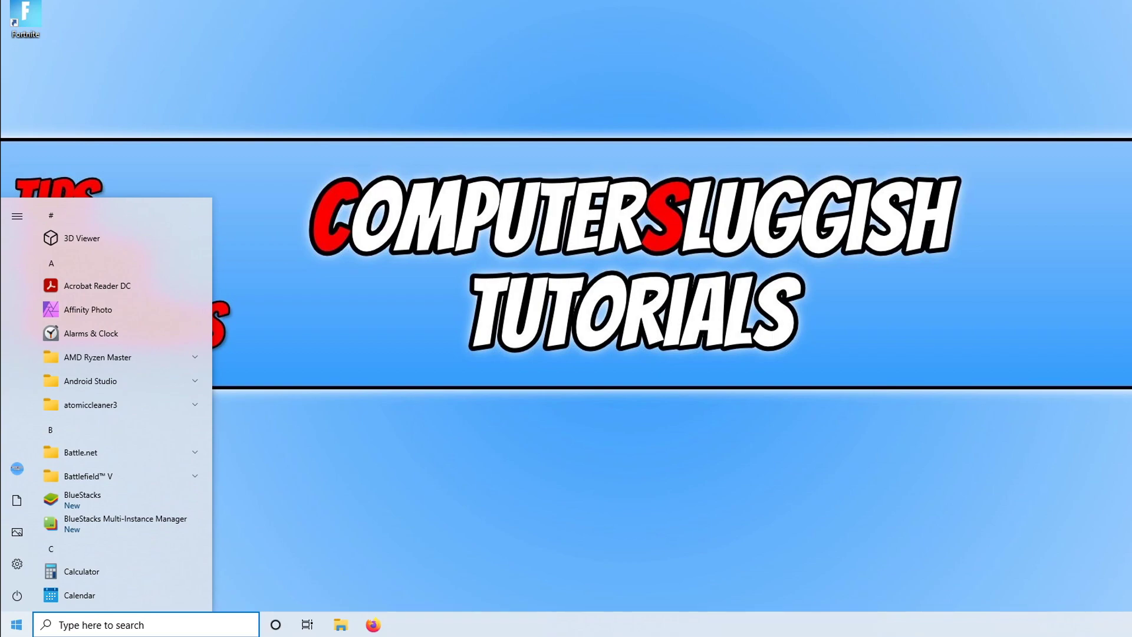
pyautogui.write('upda')
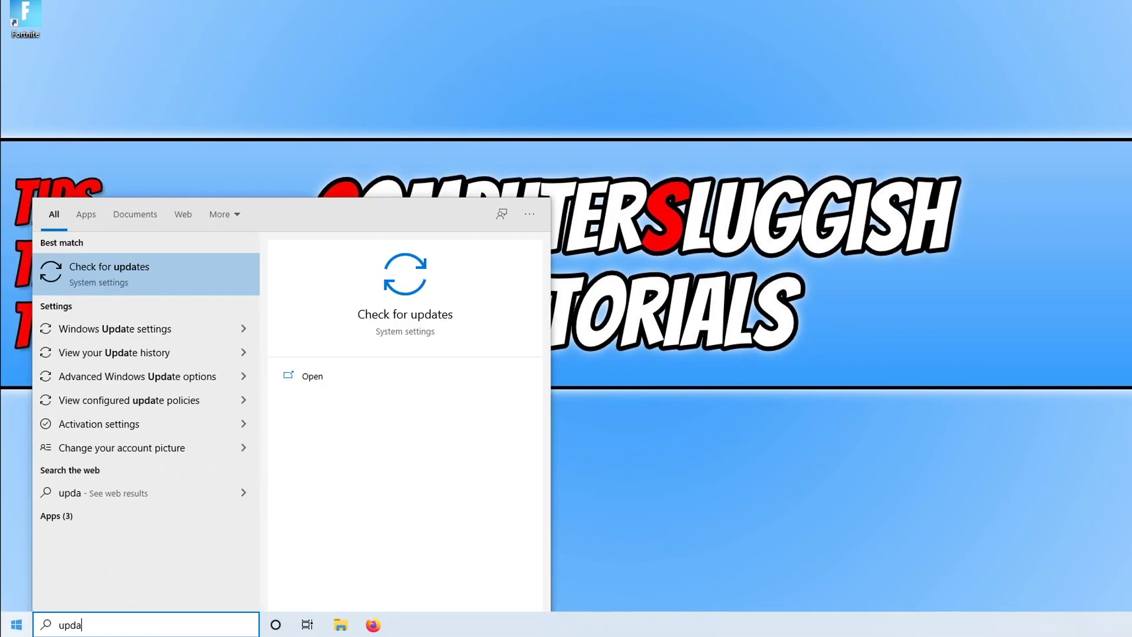
pyautogui.click(115, 282)
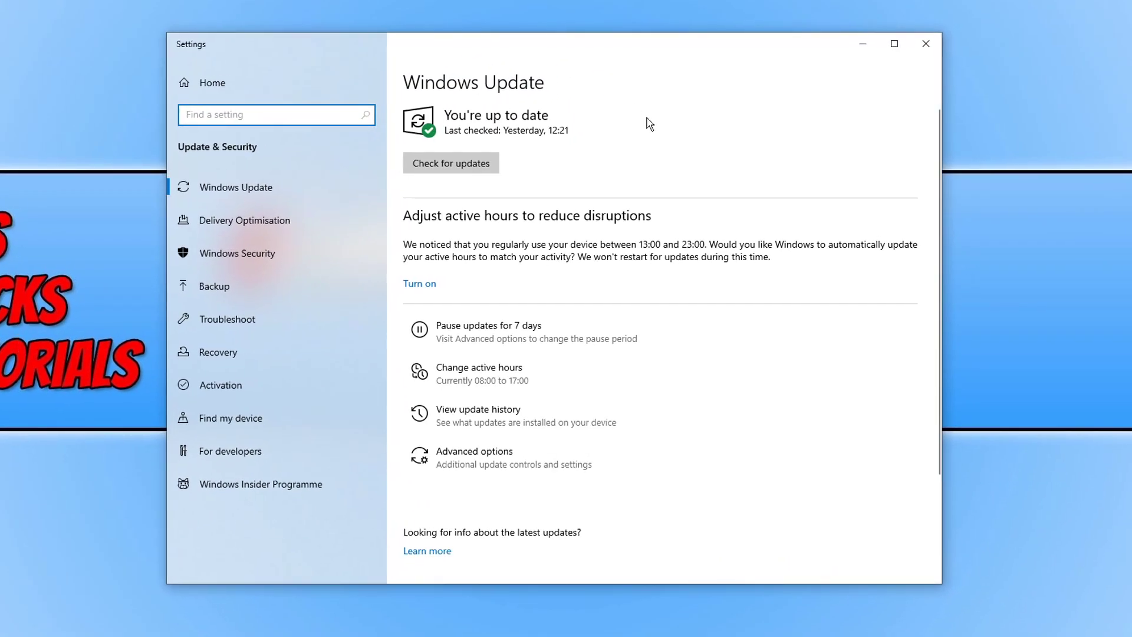
pyautogui.click(452, 163)
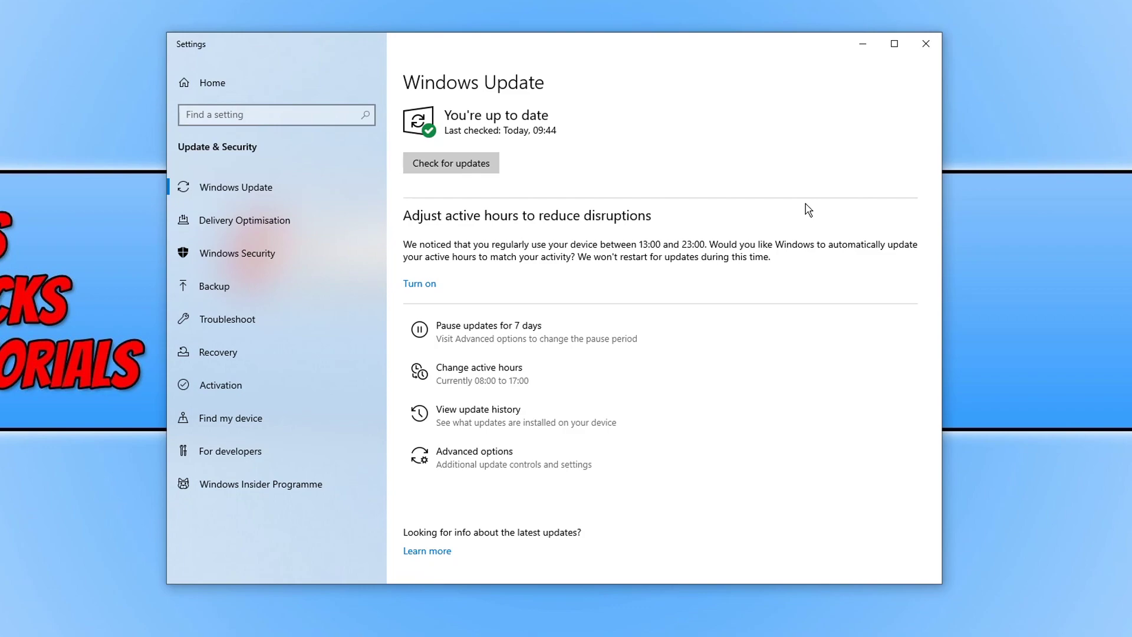
pyautogui.click(927, 44)
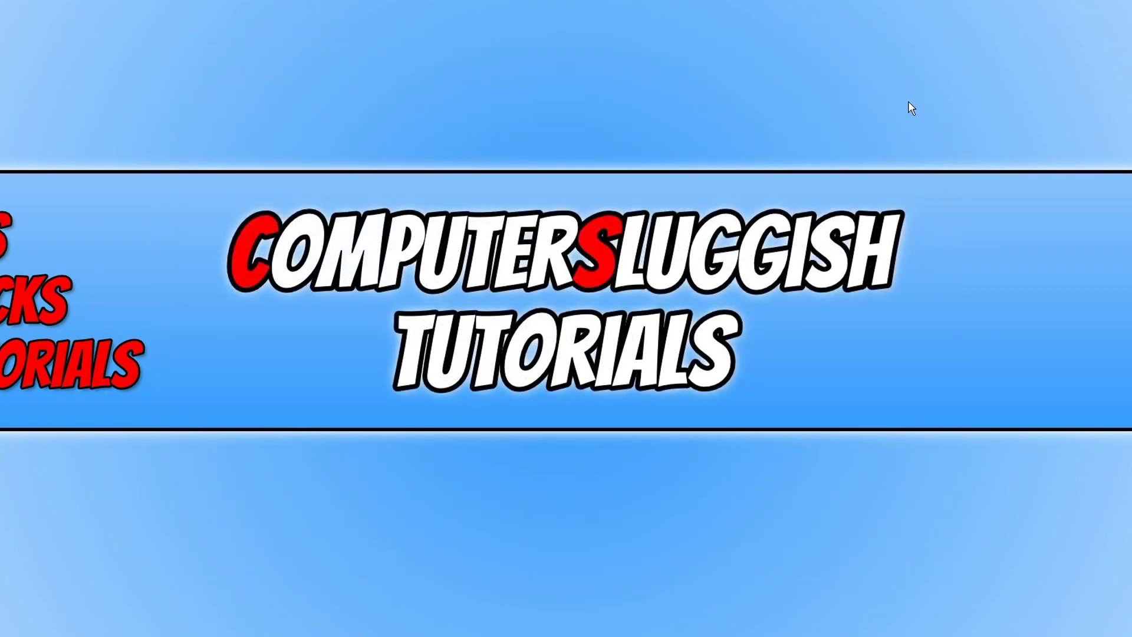
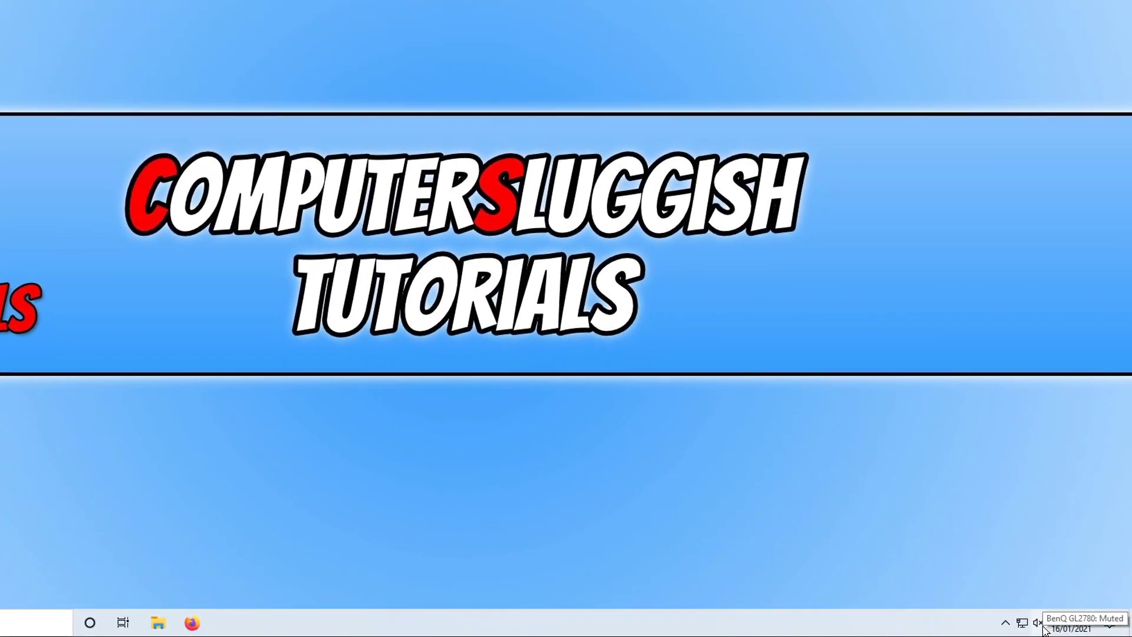
# Examine the list of available audio playback devices and dismiss it
pyautogui.click(1053, 626)
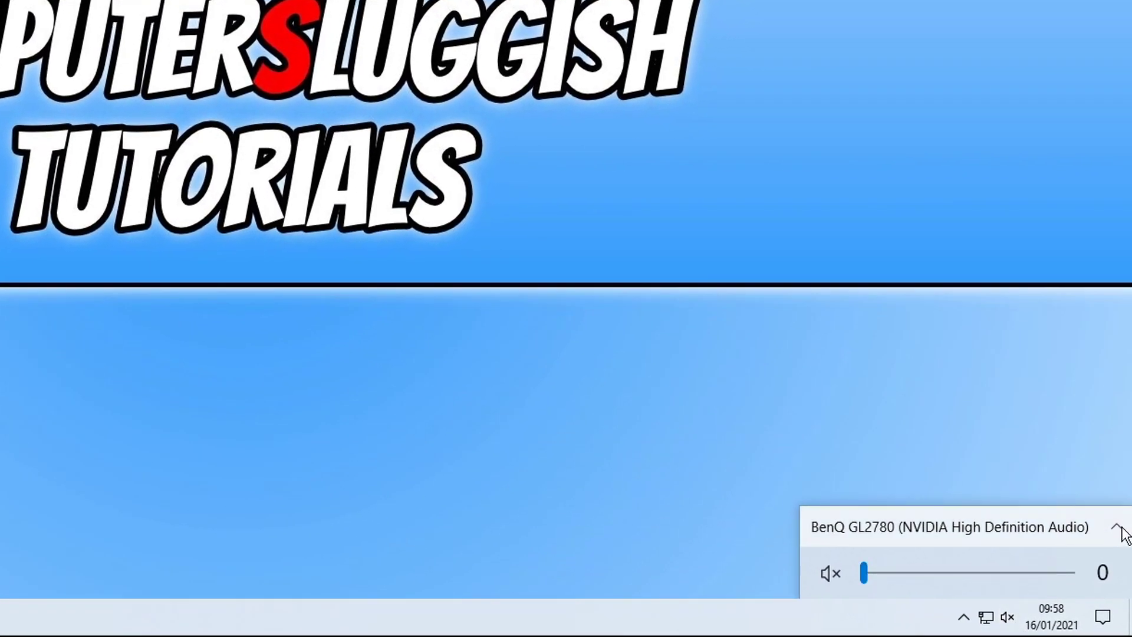
pyautogui.click(1114, 529)
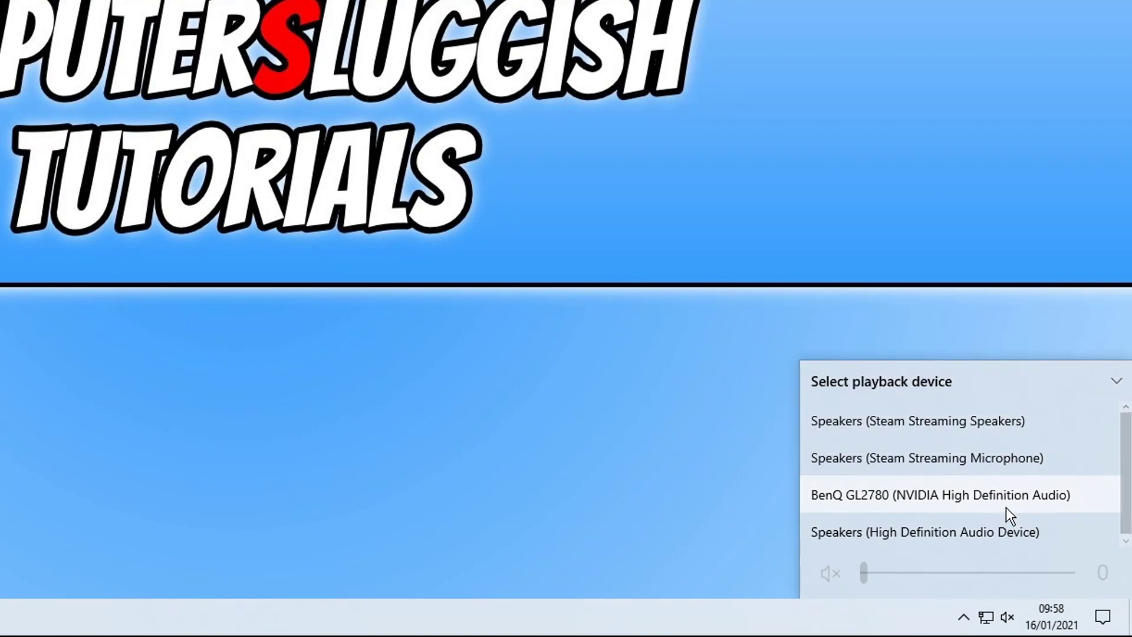
pyautogui.click(666, 181)
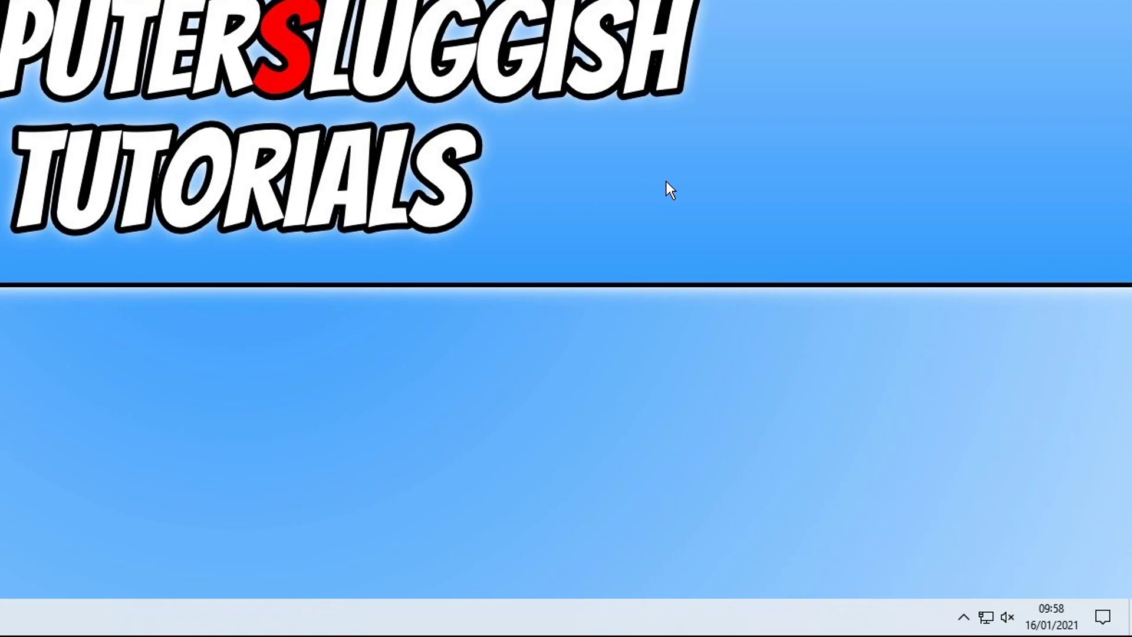
# Run the sound troubleshooter on the BenQ GL2780 device, decline opening audio enhancements, and exit at the volume suggestion
pyautogui.rightClick(1008, 616)
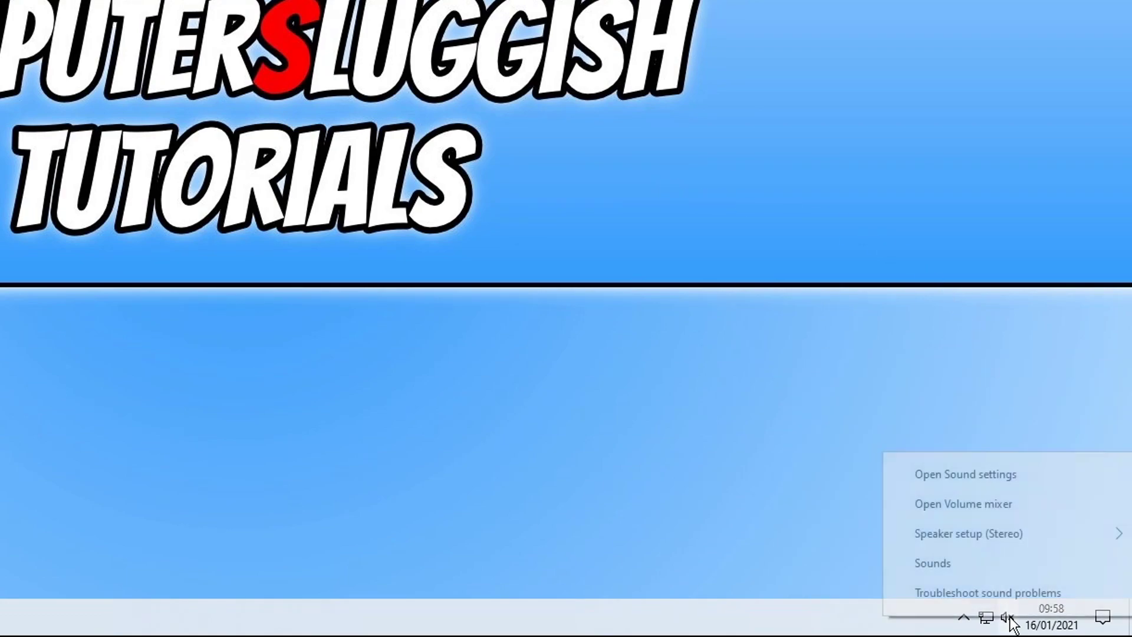
pyautogui.click(1045, 593)
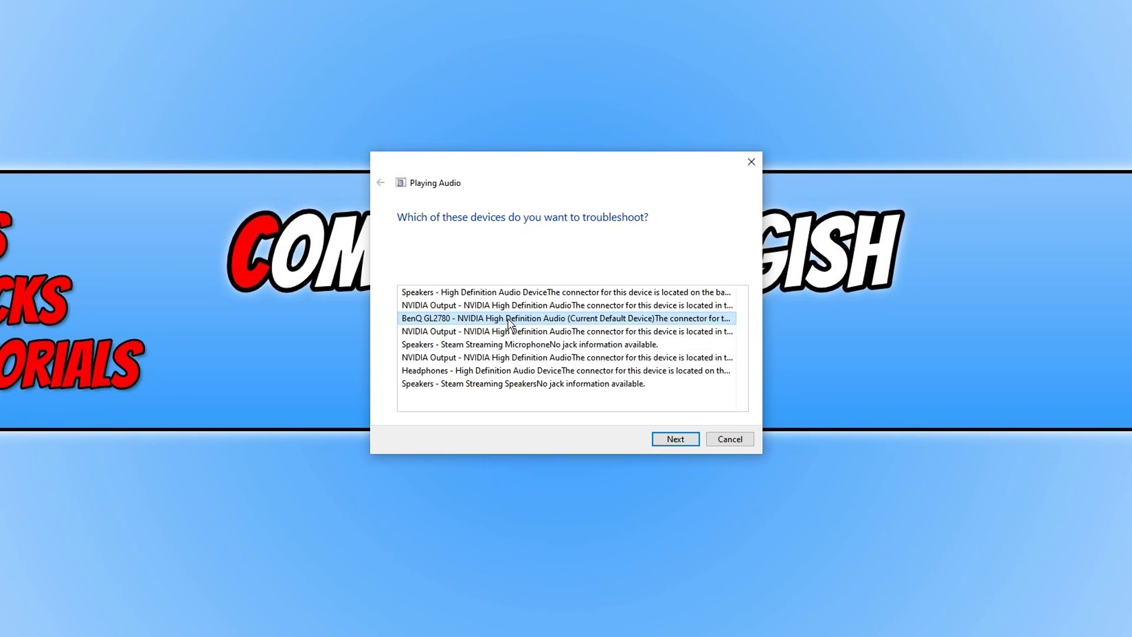
pyautogui.click(677, 442)
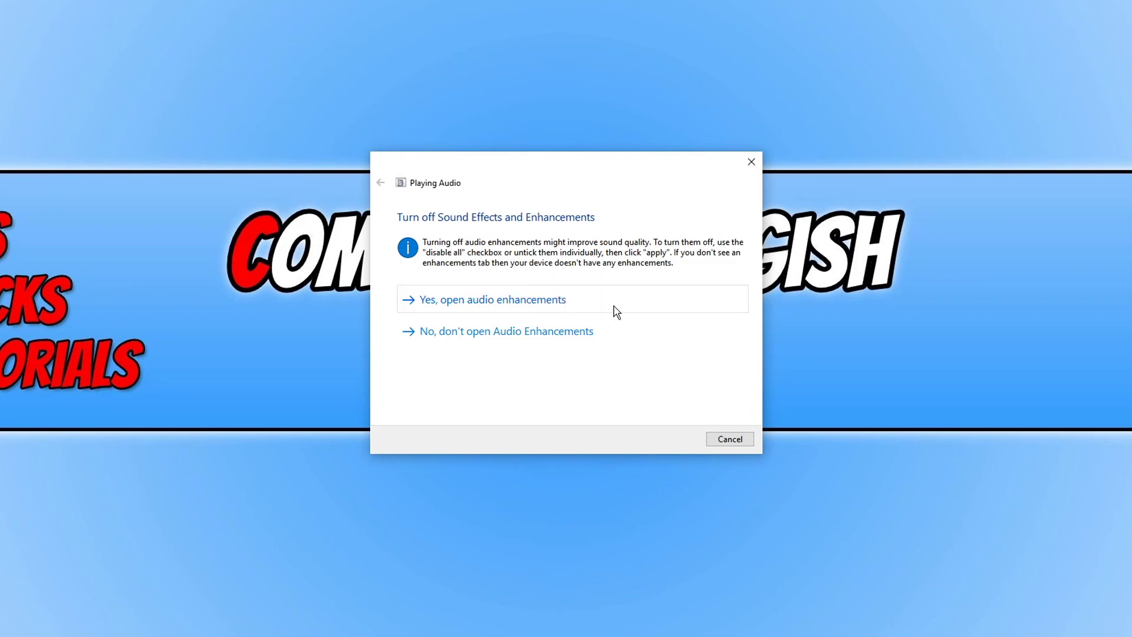
pyautogui.click(600, 338)
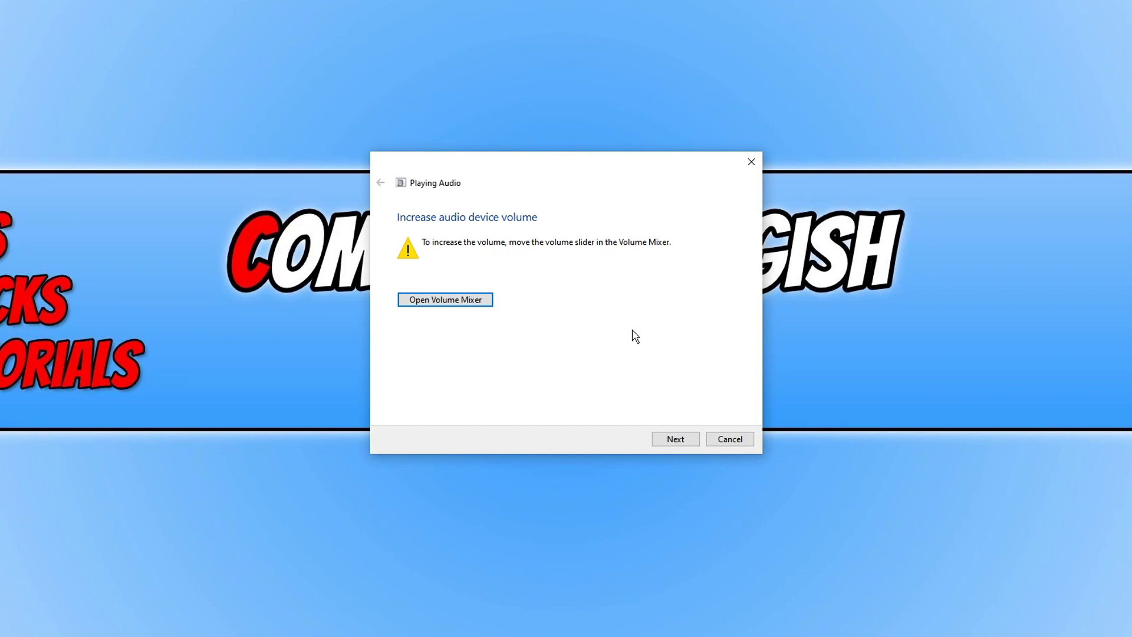
pyautogui.click(732, 440)
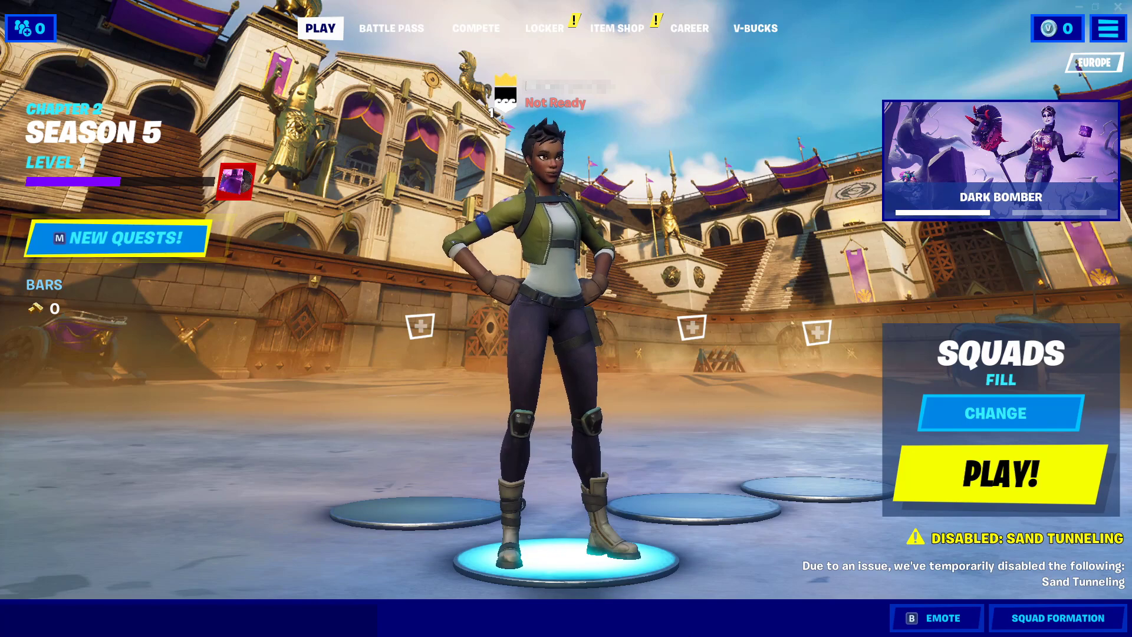
# Exit the Epic Games Launcher running in the background while Fortnite stays open
pyautogui.press('super')
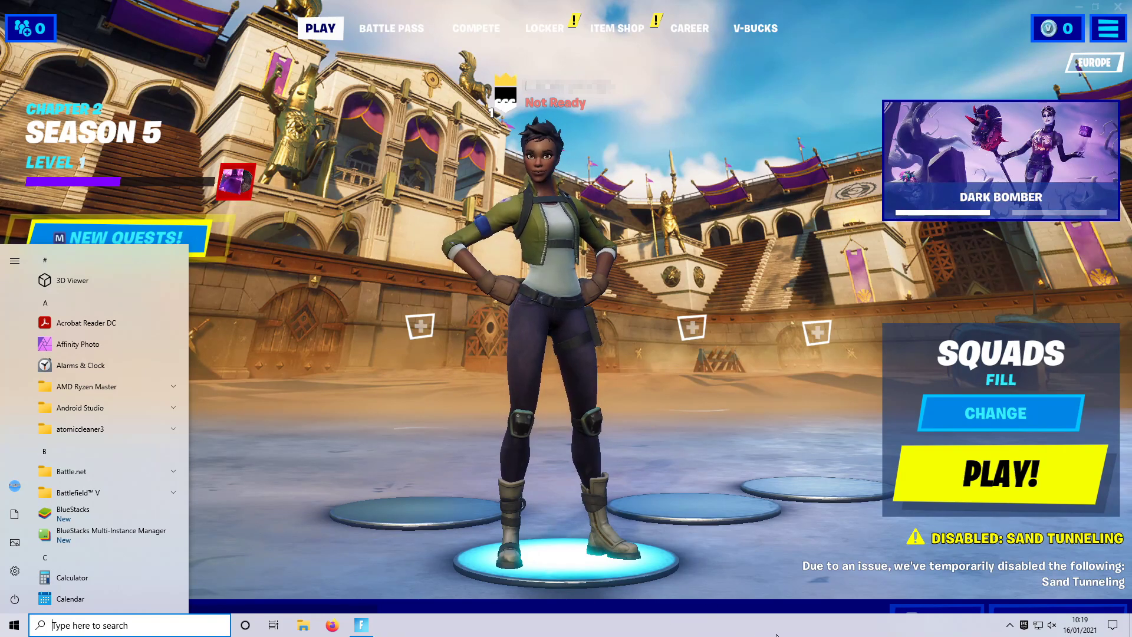
pyautogui.rightClick(1022, 627)
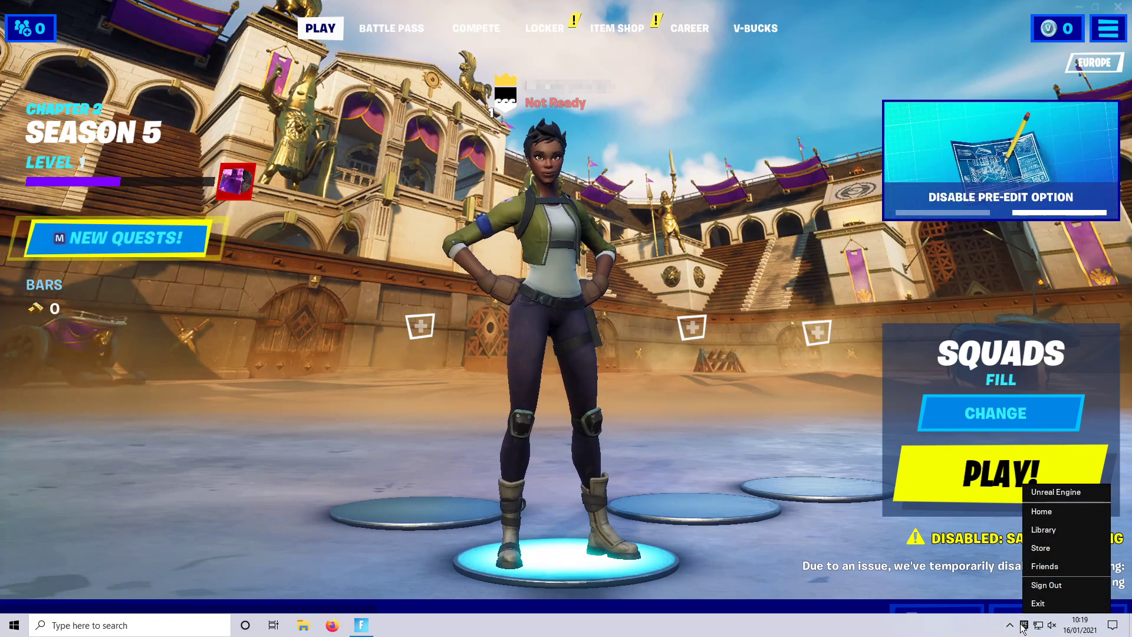
pyautogui.click(1038, 604)
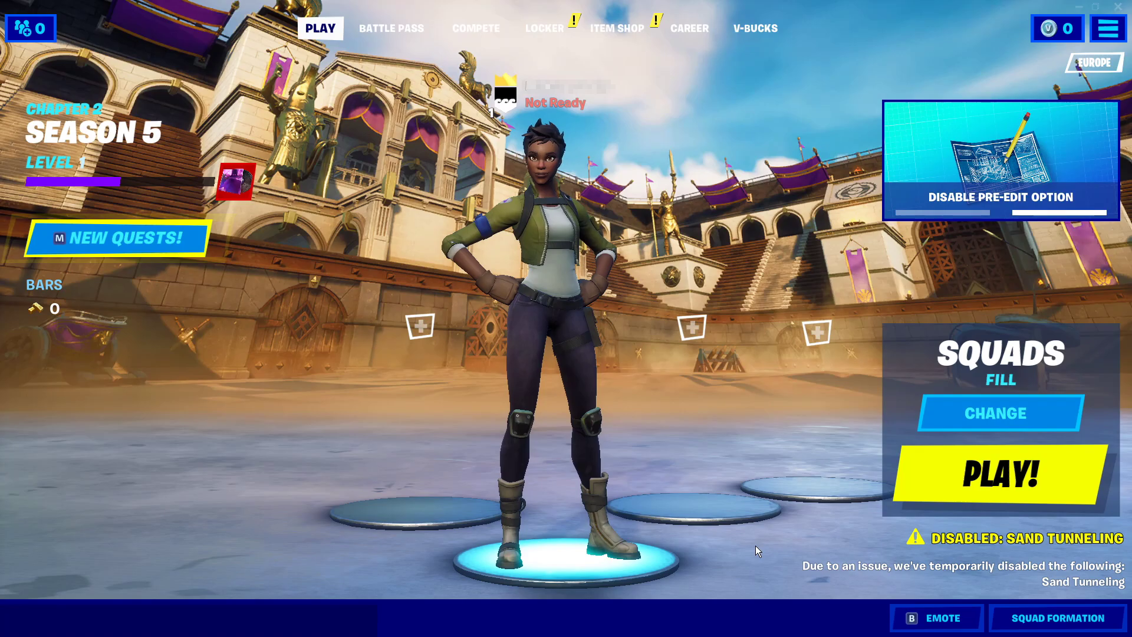
# Set Fortnite's video quality preset to Low and apply the change
pyautogui.click(1111, 30)
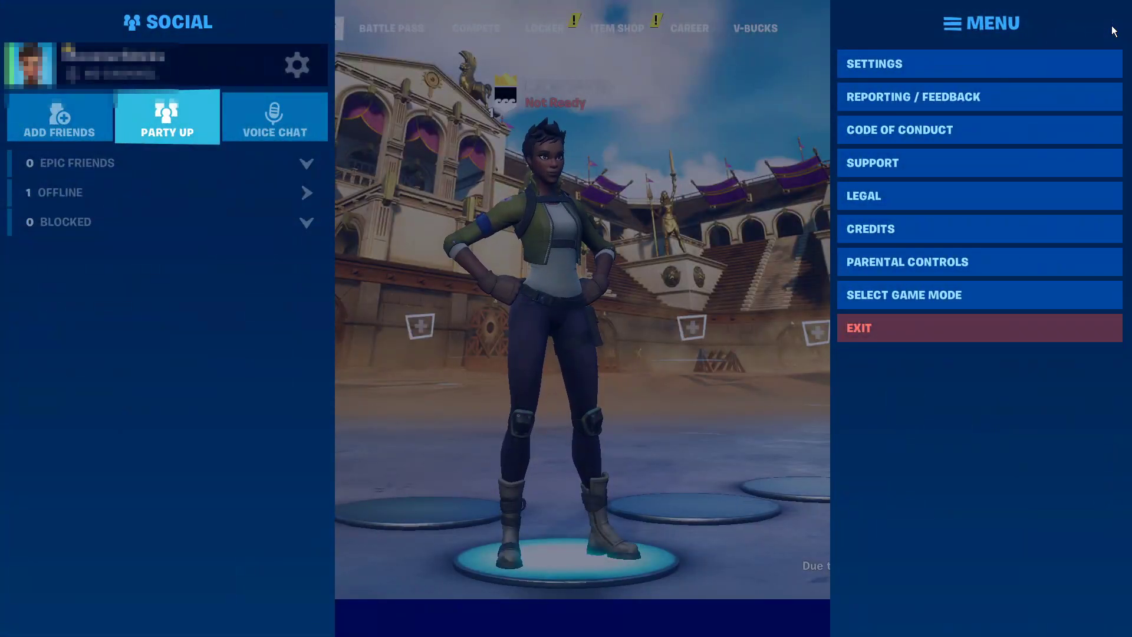
pyautogui.click(1015, 59)
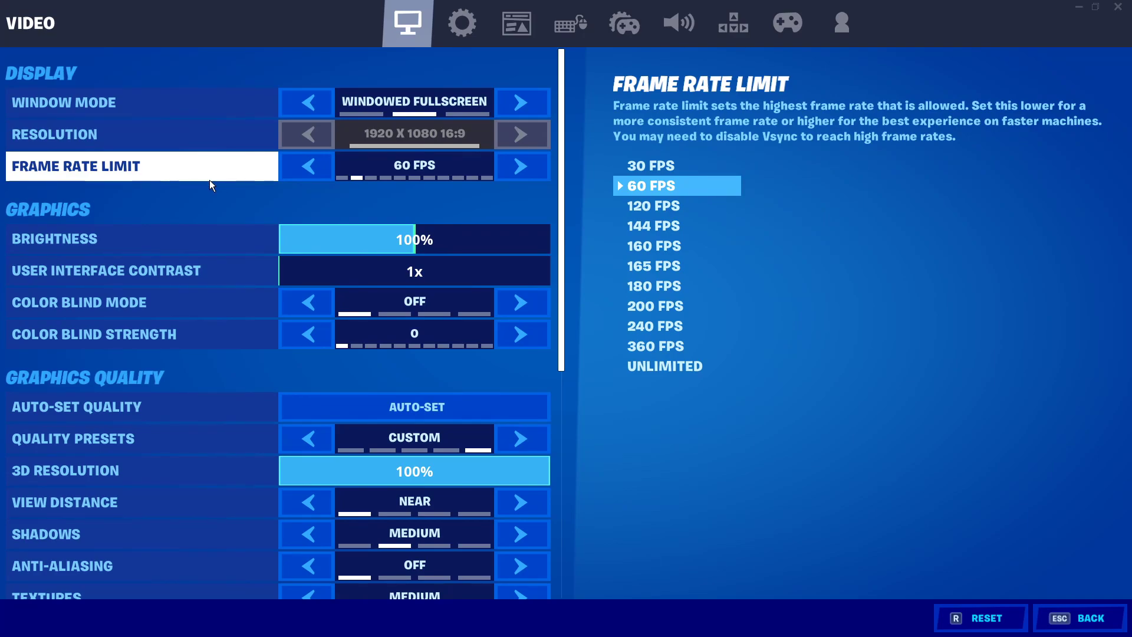
pyautogui.scroll(-5, 209, 180)
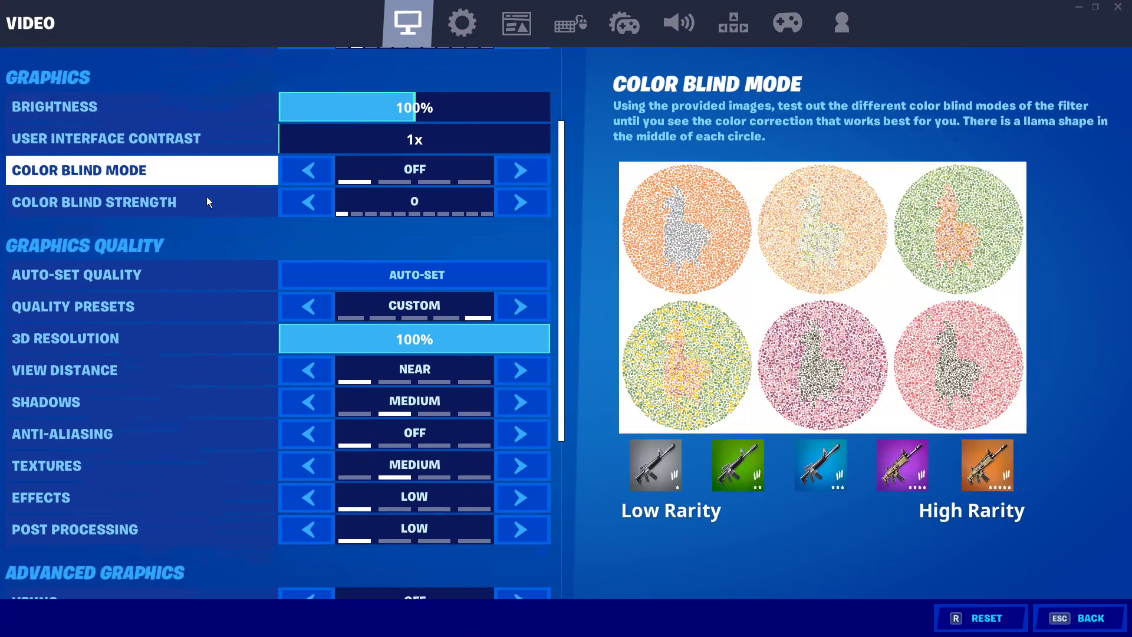
pyautogui.click(307, 288)
pyautogui.click(310, 290)
pyautogui.click(310, 290)
pyautogui.click(310, 290)
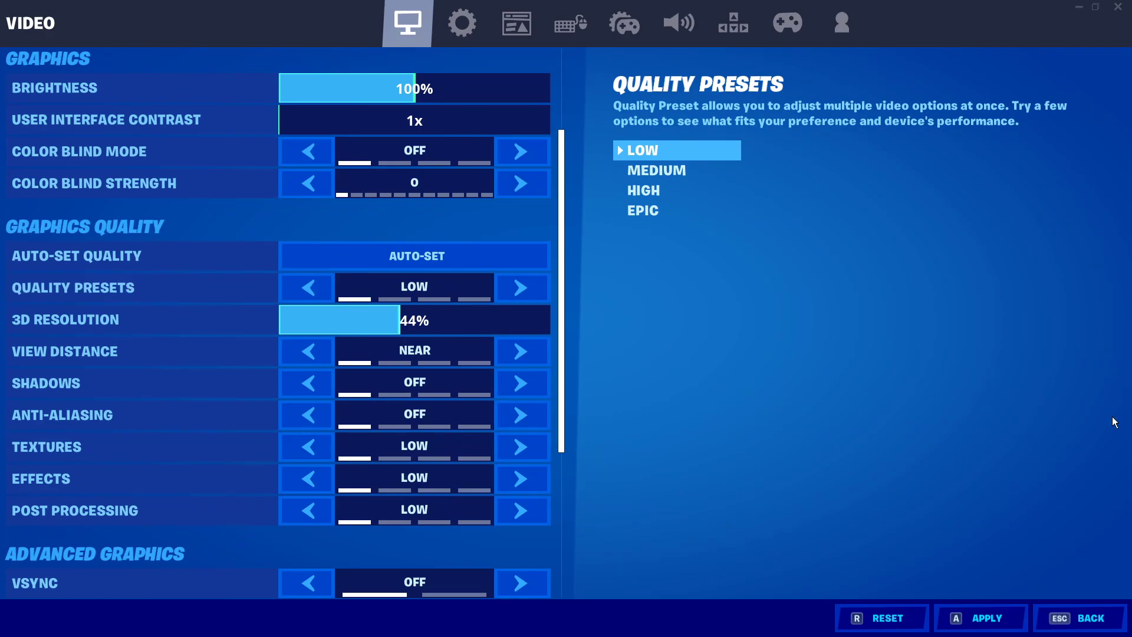
pyautogui.click(1000, 617)
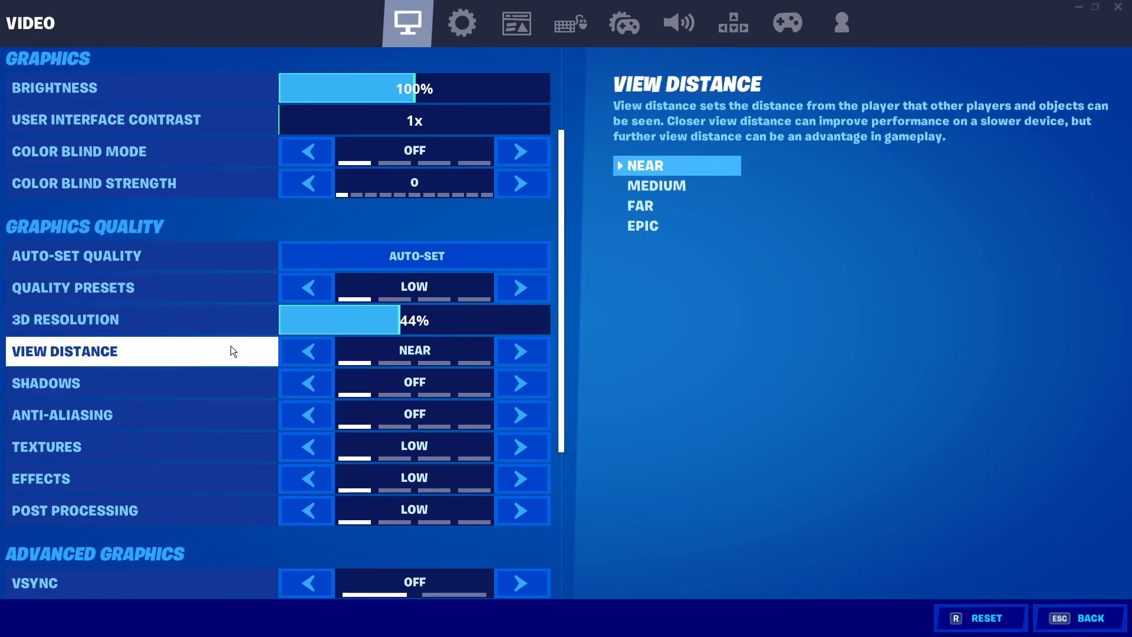
# Raise Textures and View Distance to Medium and apply the graphics changes
pyautogui.scroll(-1, 230, 346)
pyautogui.scroll(-1, 229, 345)
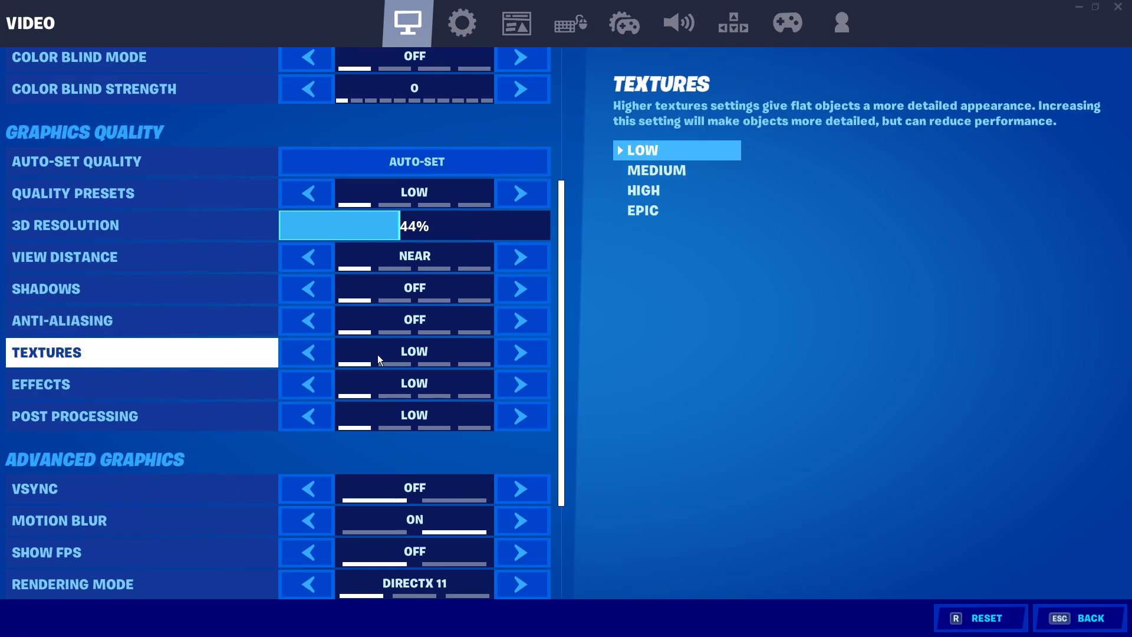
pyautogui.click(532, 355)
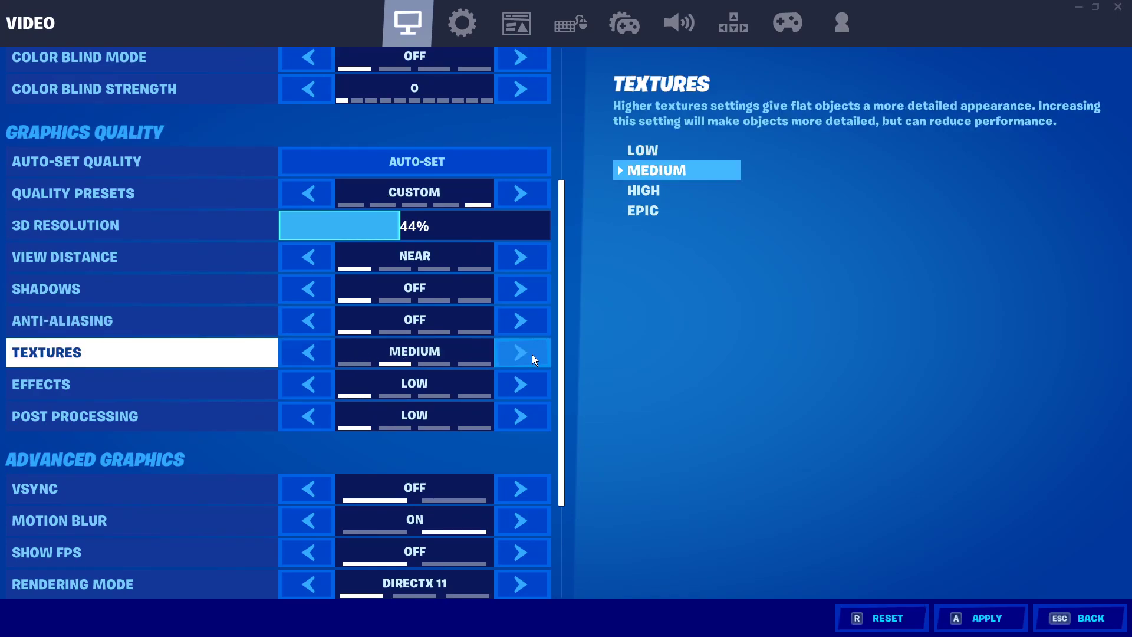
pyautogui.click(537, 256)
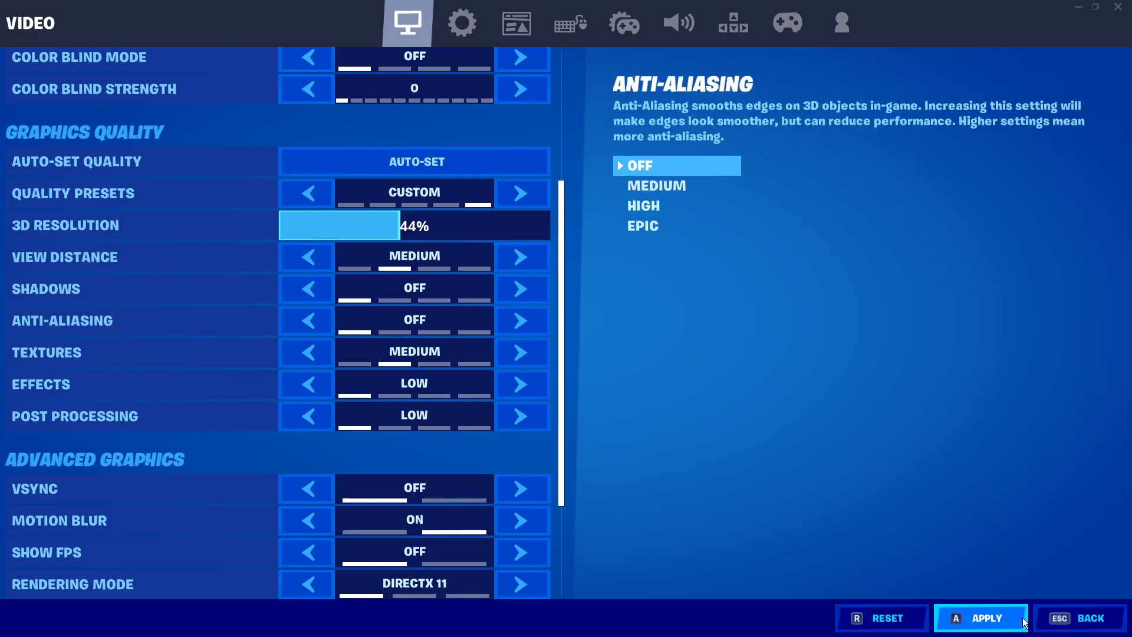
pyautogui.click(949, 617)
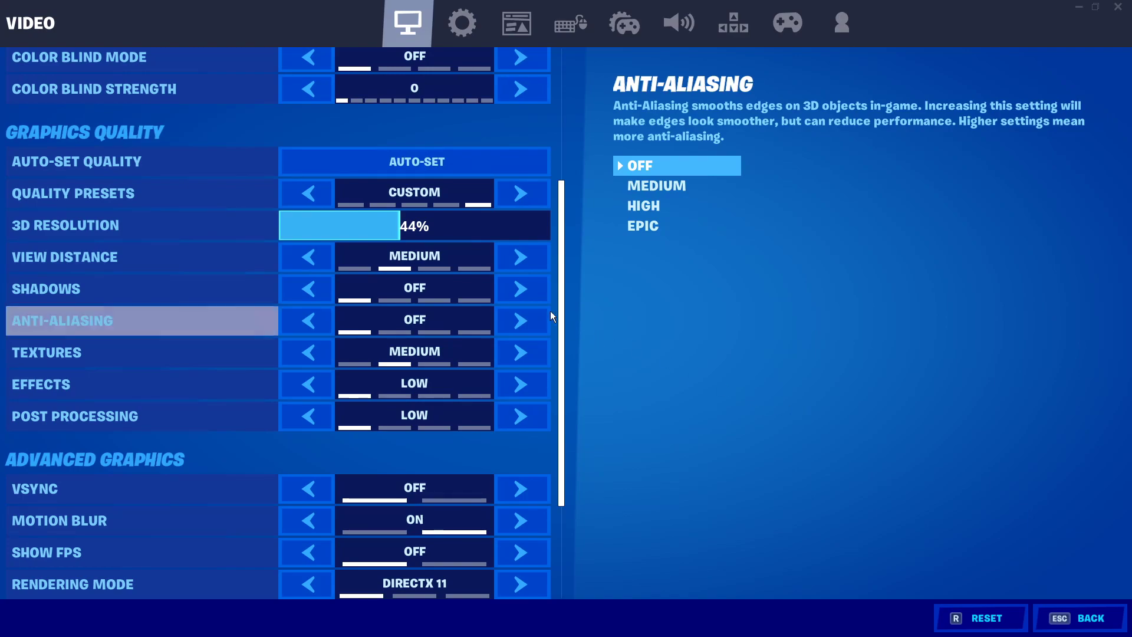
# Set View Distance to Far, Textures to High and Effects to Medium, and apply the changes
pyautogui.click(525, 263)
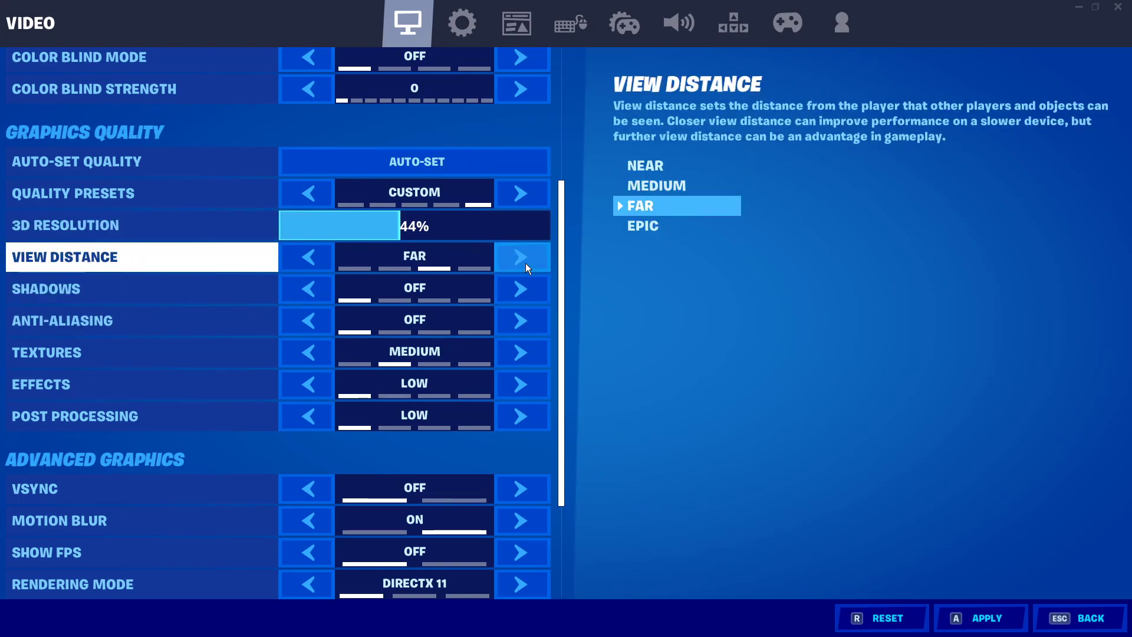
pyautogui.click(533, 354)
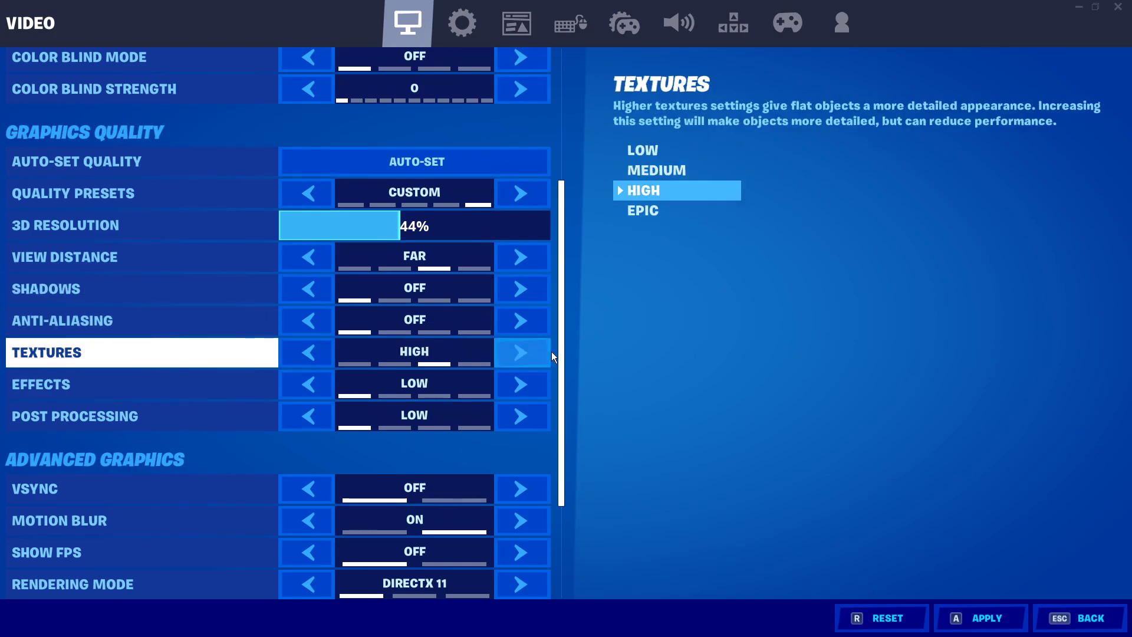
pyautogui.click(536, 390)
pyautogui.press('a')
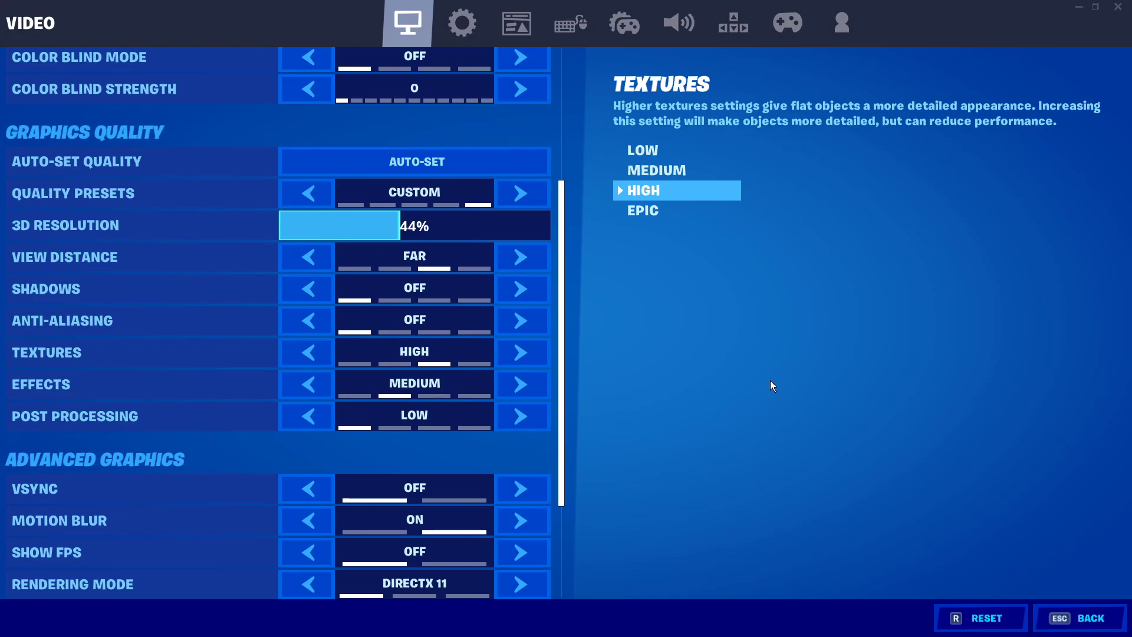
# Raise View Distance and Textures to Epic and Effects to High, and apply the graphics changes
pyautogui.click(522, 259)
pyautogui.click(531, 350)
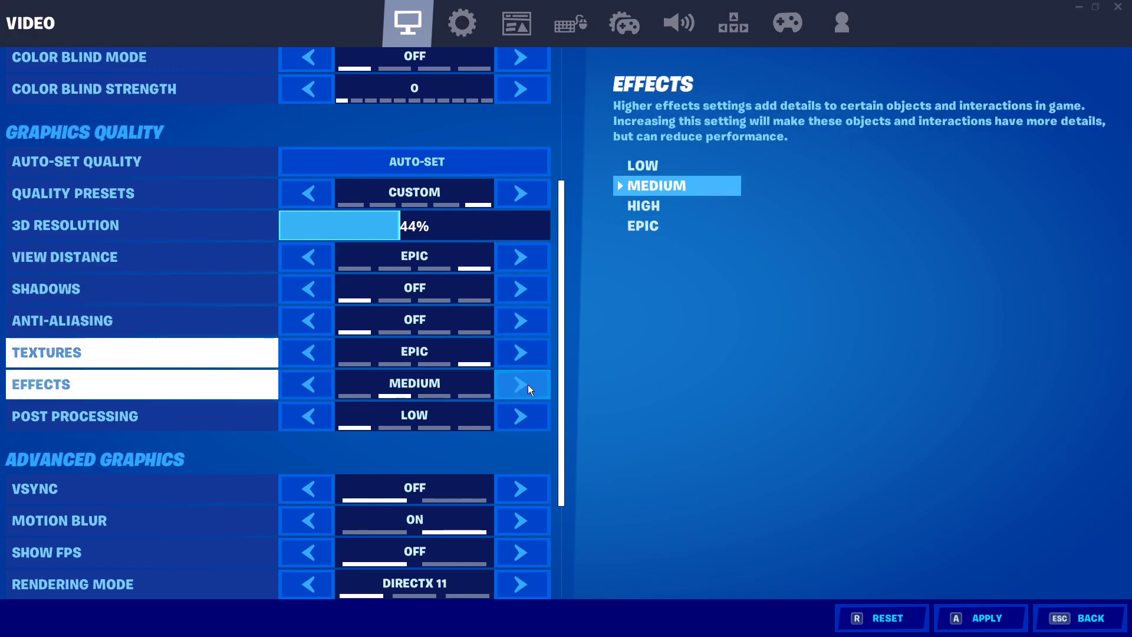
pyautogui.click(526, 394)
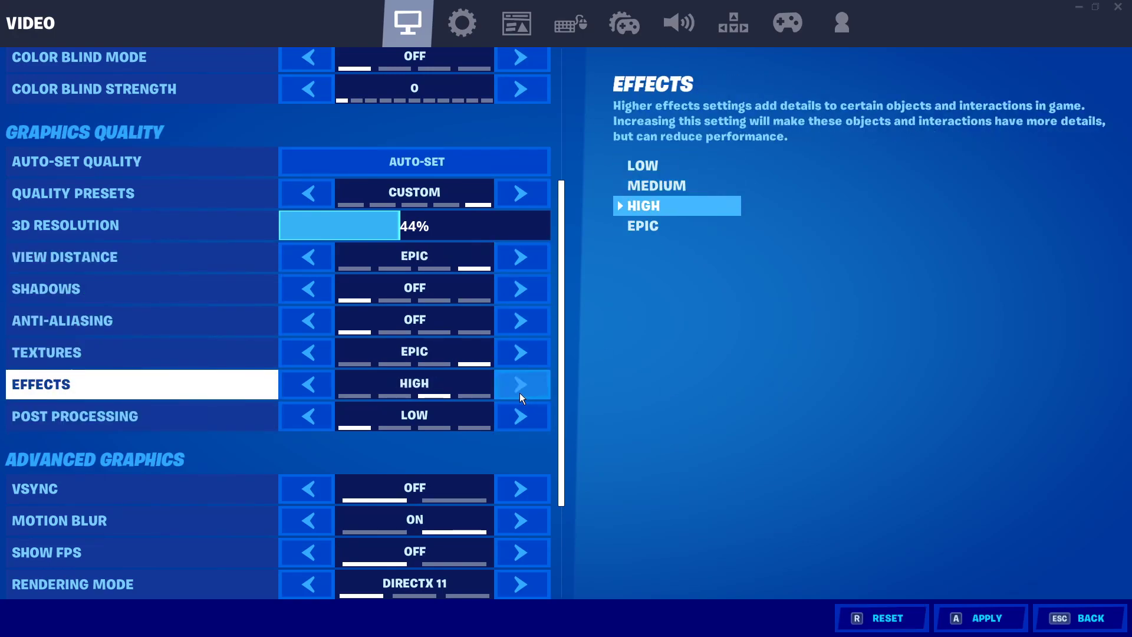
pyautogui.click(980, 618)
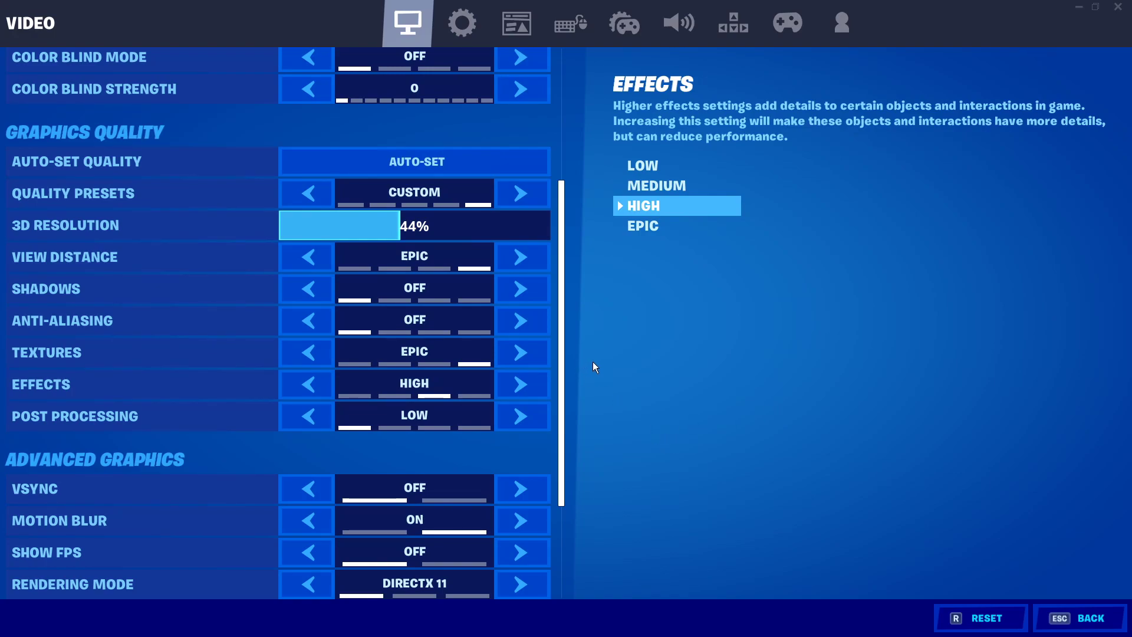
# Lower Textures to High and apply it, and turn Motion Blur off in the advanced graphics settings
pyautogui.click(298, 351)
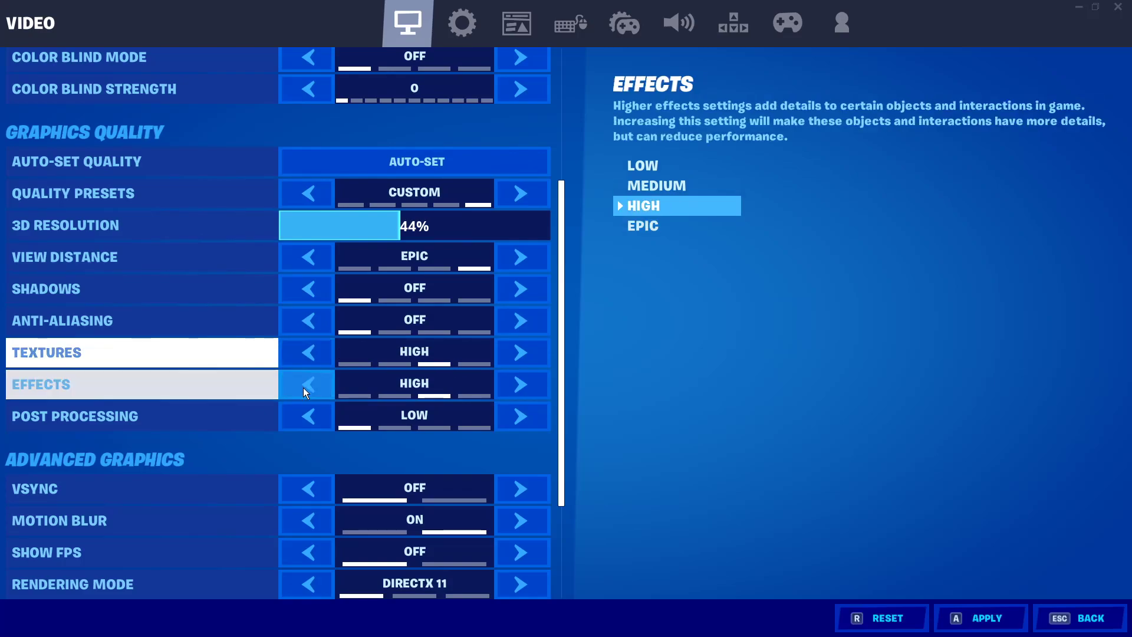
pyautogui.click(978, 619)
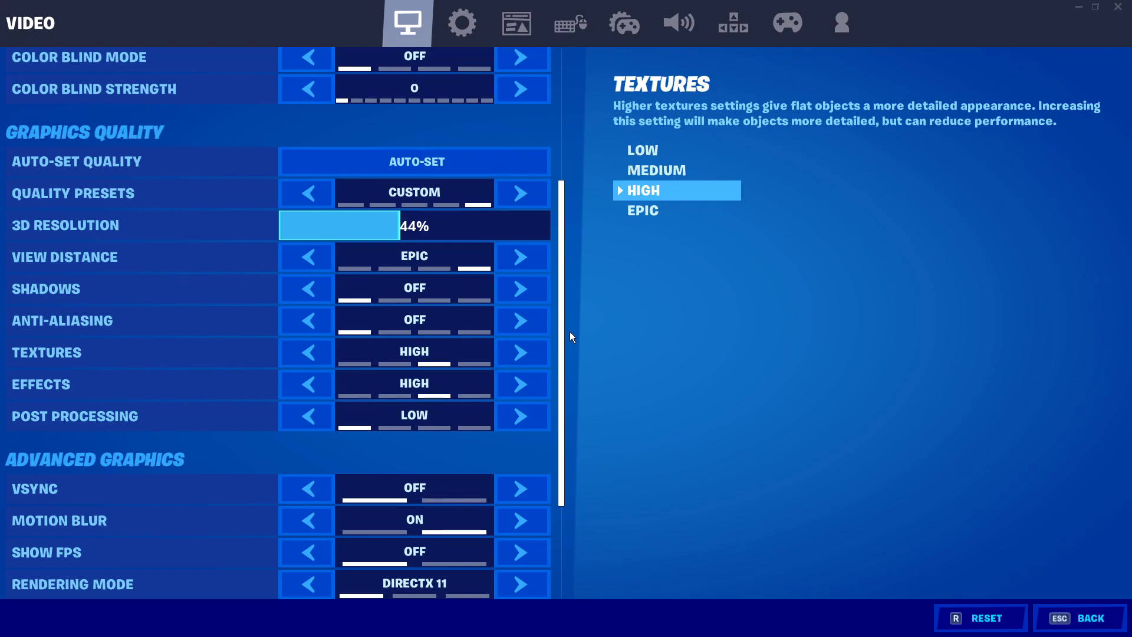
pyautogui.scroll(-1, 531, 390)
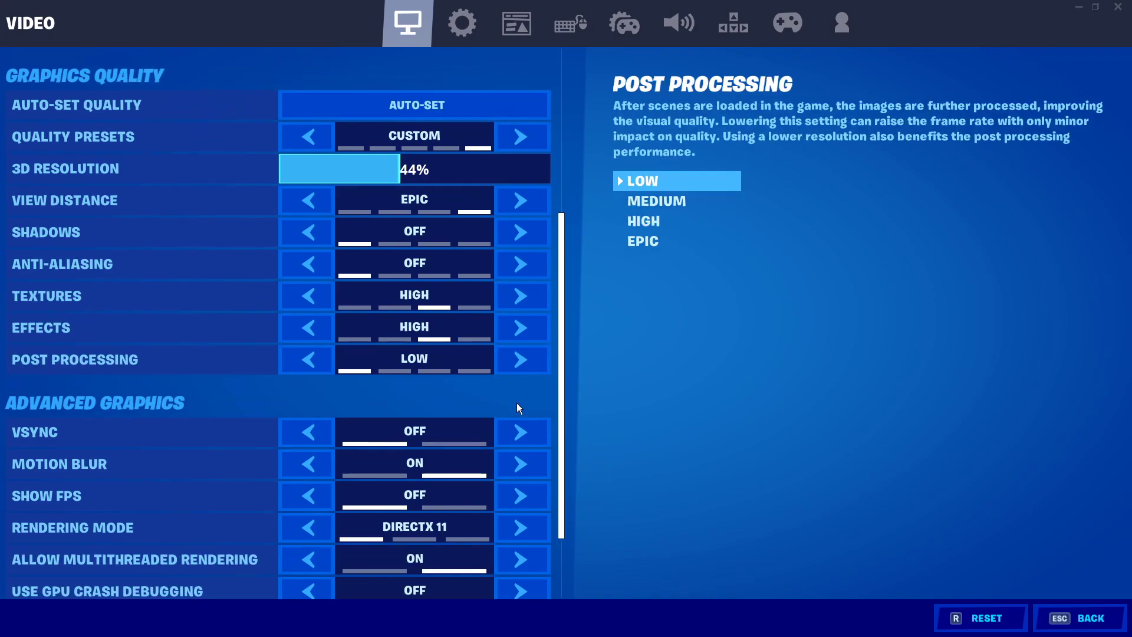
pyautogui.click(318, 470)
# Change Rendering Mode through DirectX 12 (Beta) to Performance (Alpha), acknowledging each restart notice
pyautogui.scroll(-1, 276, 455)
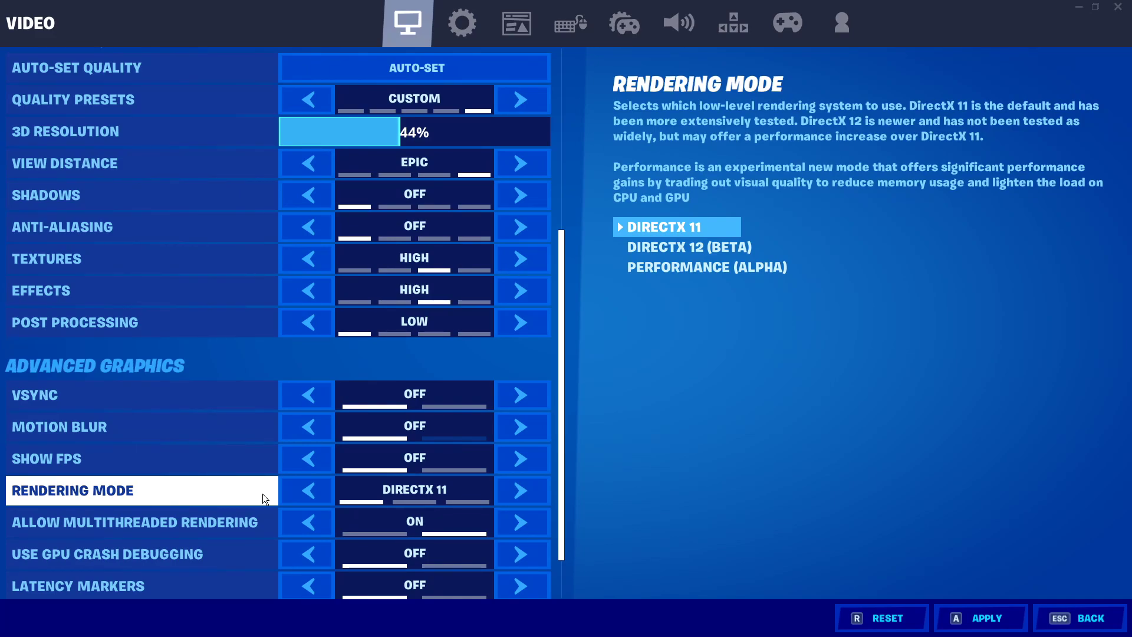
pyautogui.press('Down')
pyautogui.click(522, 491)
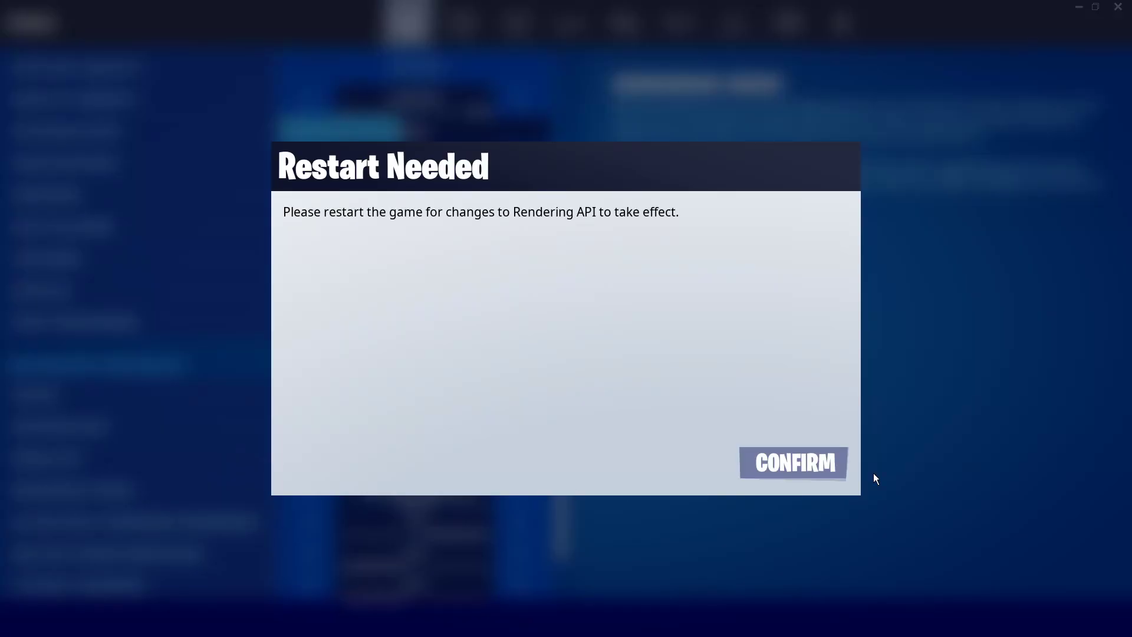
pyautogui.click(761, 462)
pyautogui.click(836, 458)
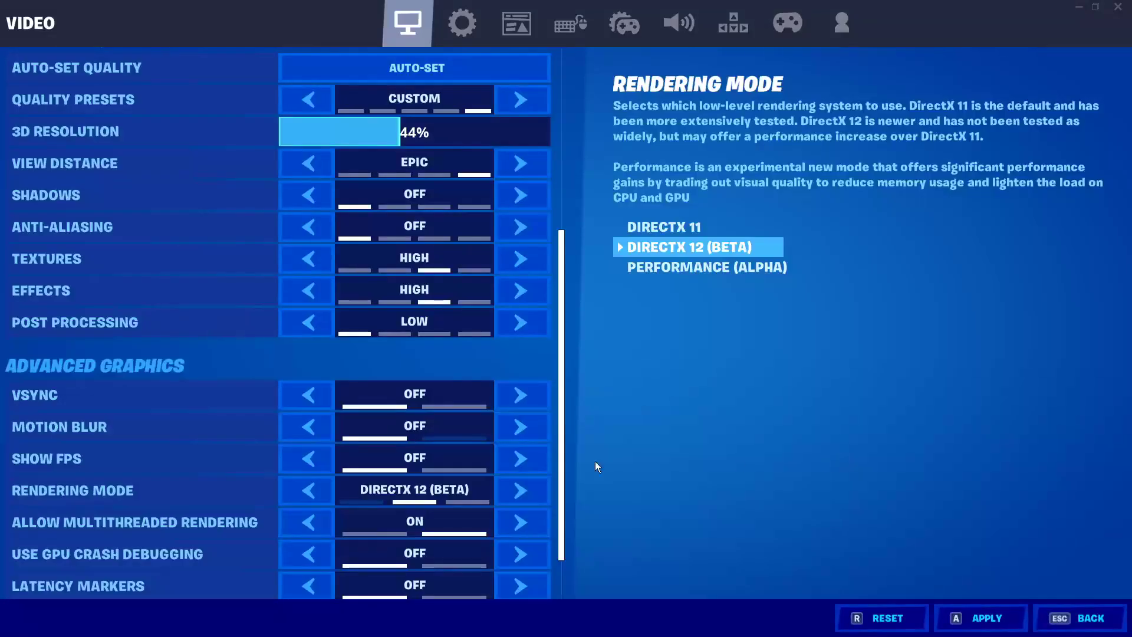
pyautogui.click(511, 486)
pyautogui.click(808, 453)
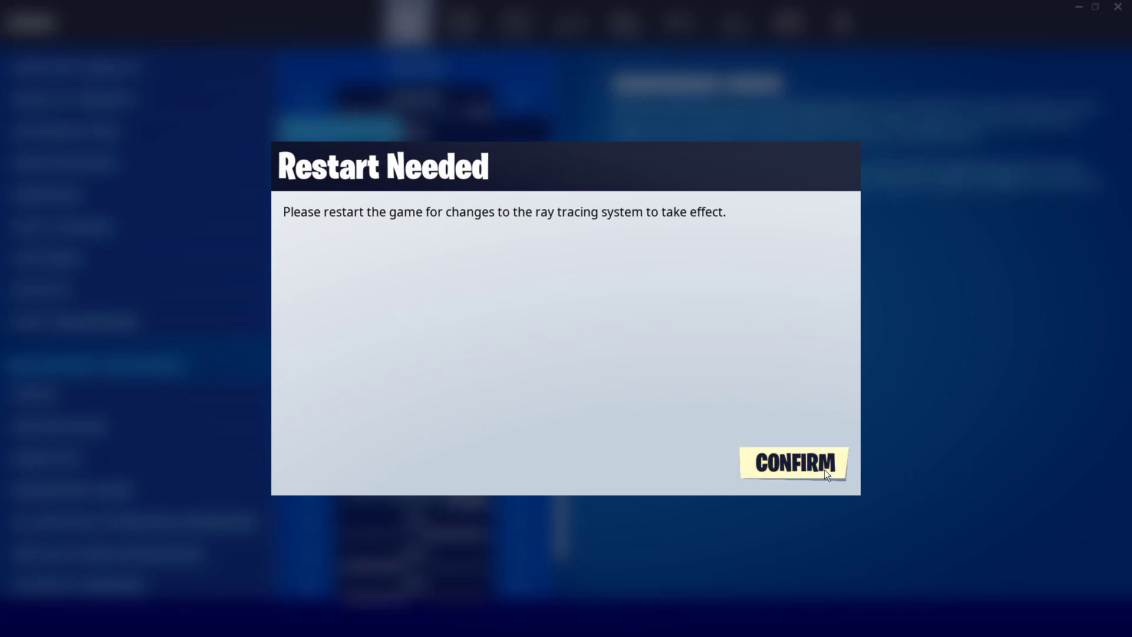
pyautogui.click(824, 469)
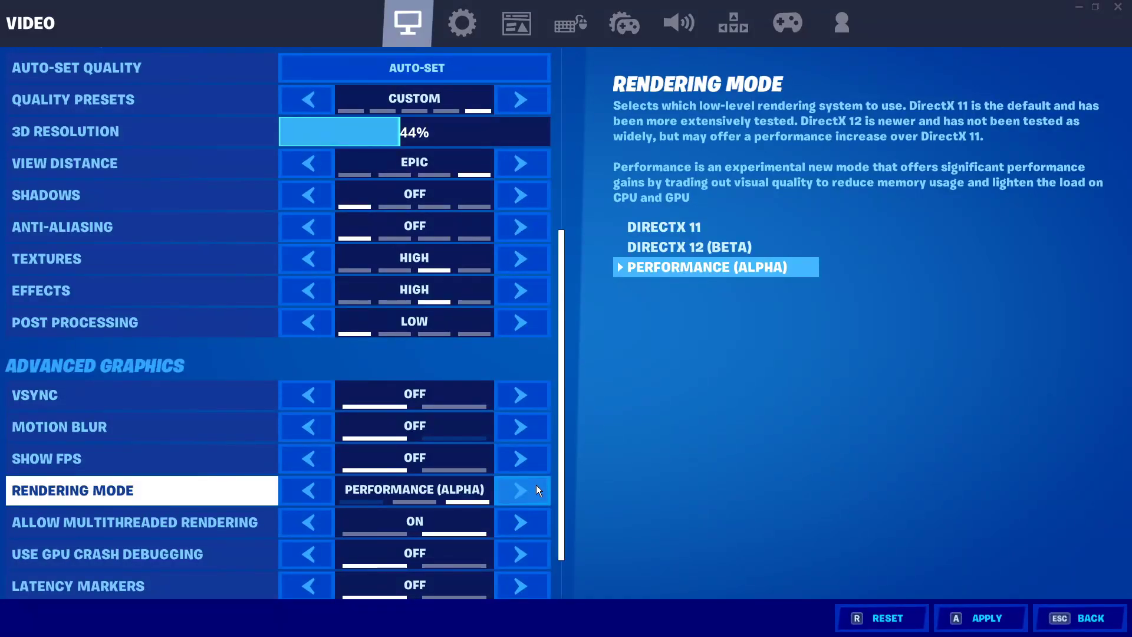